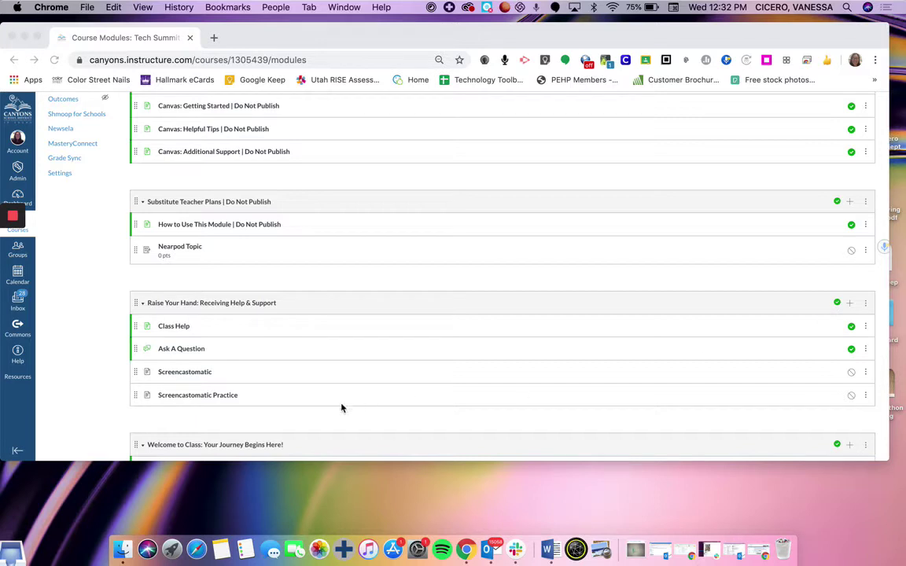
- Open the Screencastomatic page from the Raise Your Hand: Receiving Help & Support module for editing
{"action": "left_click", "coordinate": [181, 376]}
{"action": "left_click", "coordinate": [185, 375]}
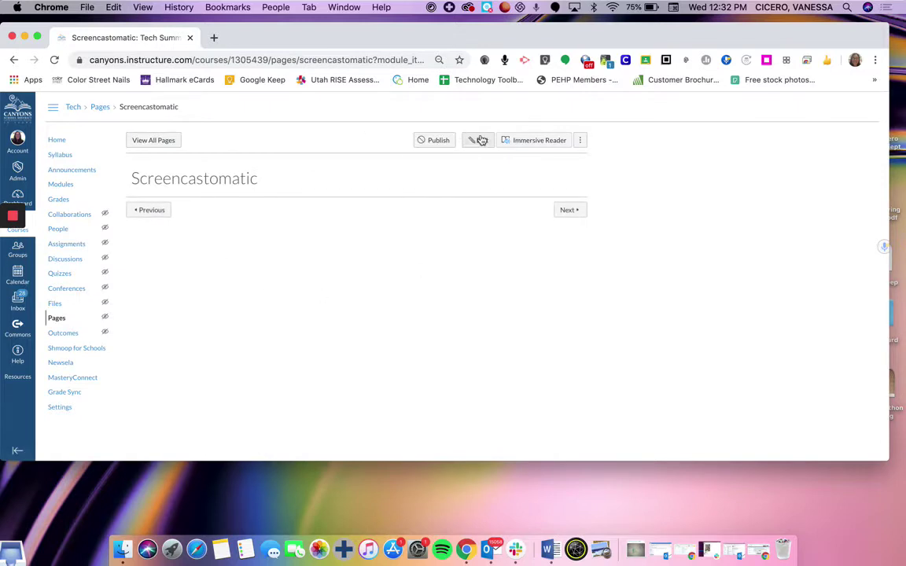
{"action": "left_click", "coordinate": [482, 141]}
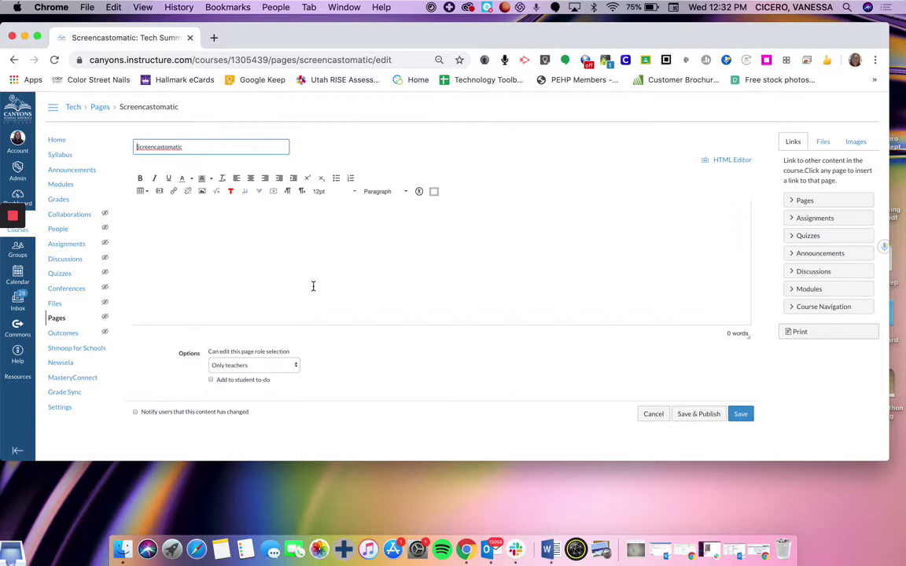
- Open the Screencast-O-Matic embed tool from the page editor and look through the channel's uploaded videos
{"action": "left_click", "coordinate": [261, 194]}
{"action": "scroll", "coordinate": [295, 238], "scroll_direction": "down", "scroll_amount": 5}
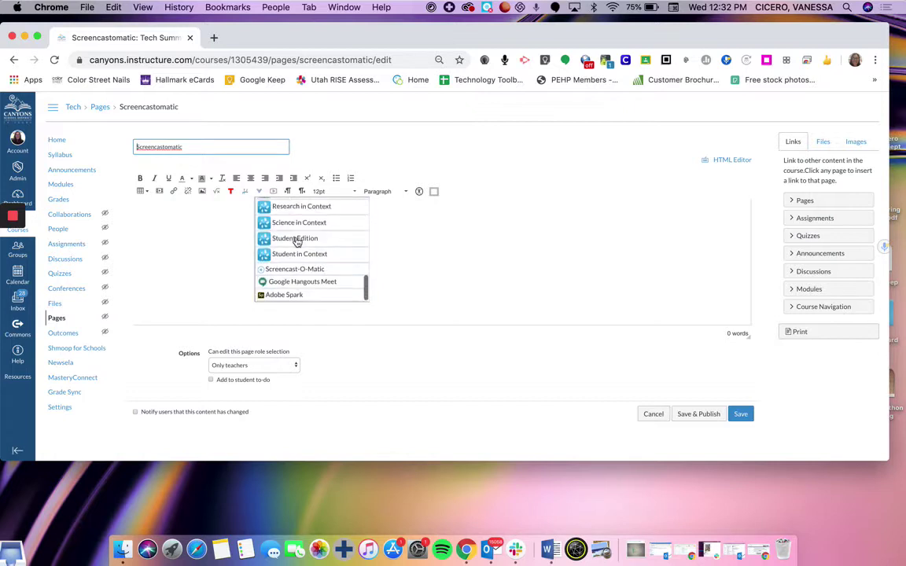
{"action": "left_click", "coordinate": [346, 272]}
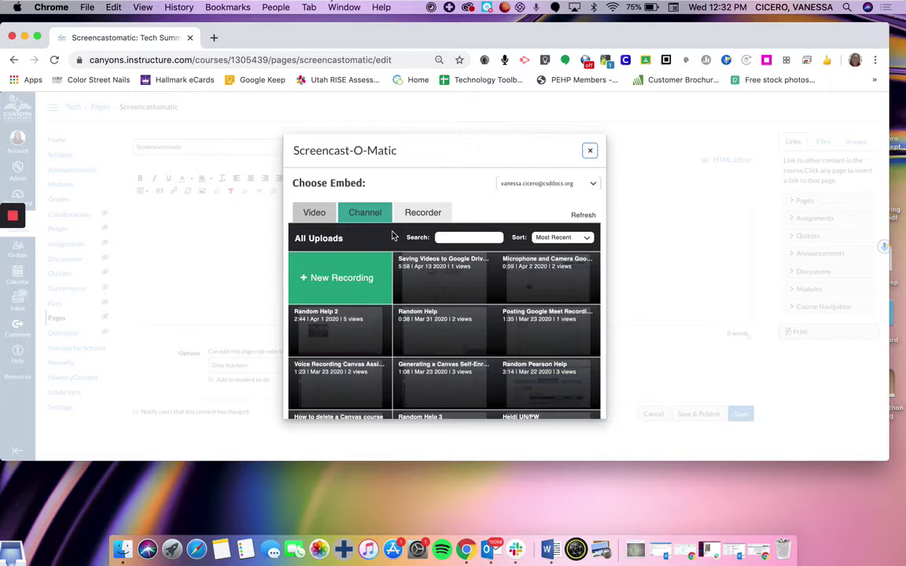
{"action": "scroll", "coordinate": [449, 321], "scroll_direction": "down", "scroll_amount": 2}
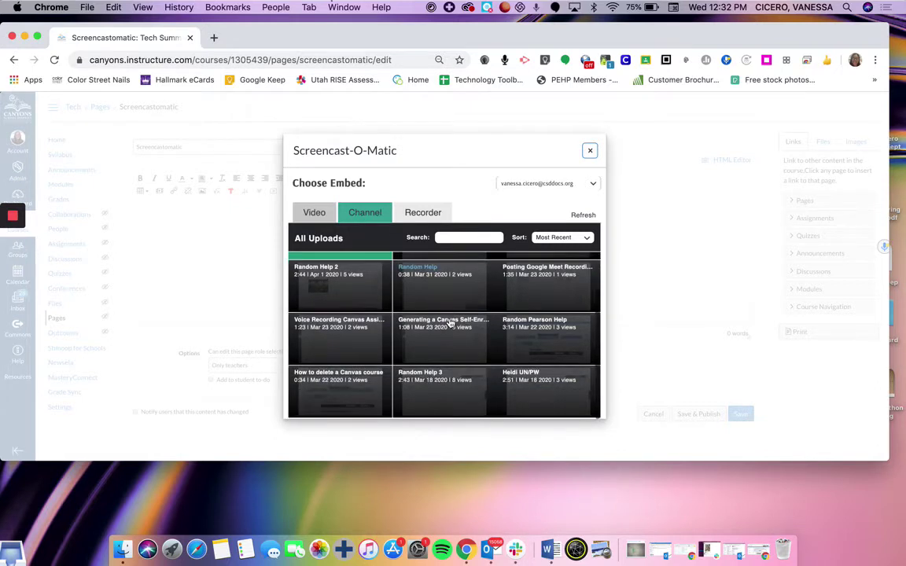
{"action": "scroll", "coordinate": [449, 323], "scroll_direction": "up", "scroll_amount": 2}
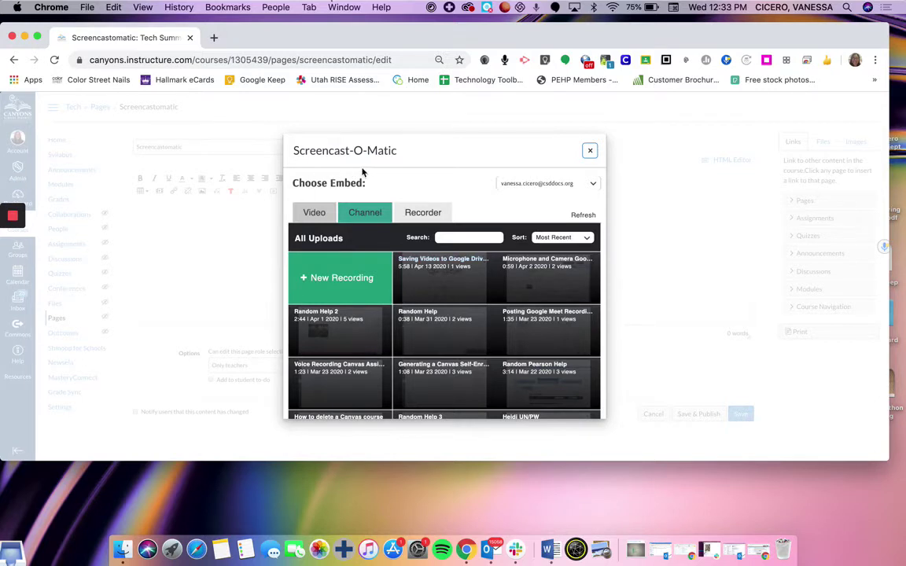
- Launch the screen recorder for a new recording and resize the capture frame to 1408 x 694
{"action": "left_click", "coordinate": [330, 283]}
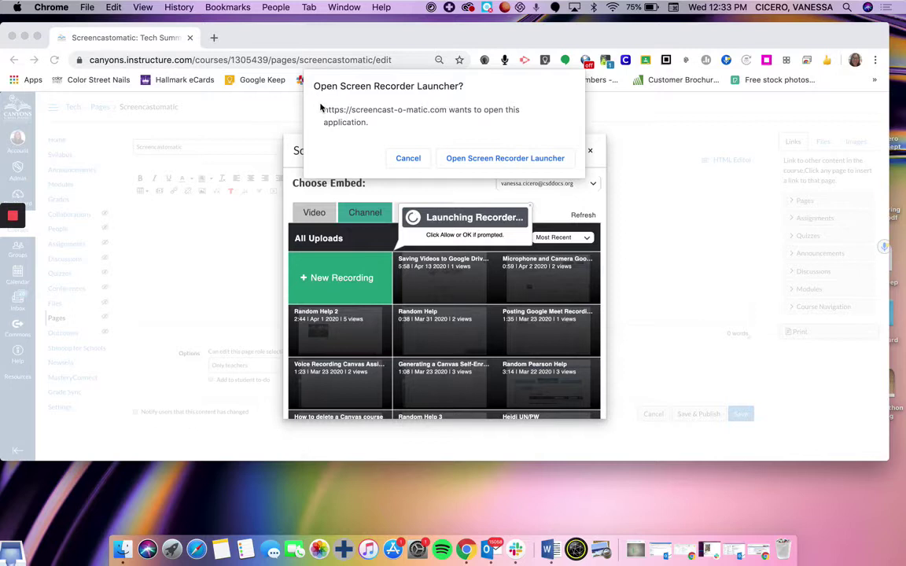
{"action": "left_click", "coordinate": [500, 160]}
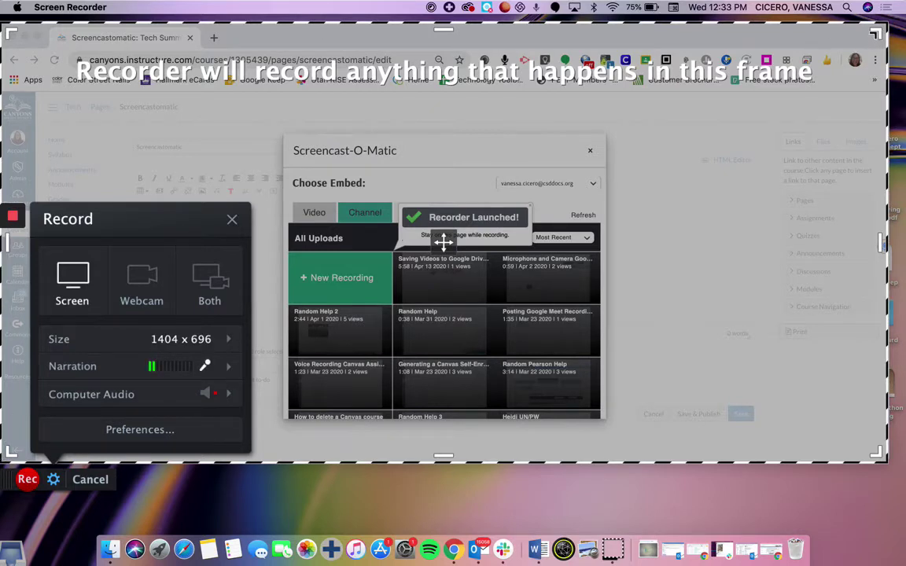
{"action": "key", "text": "alt+p"}
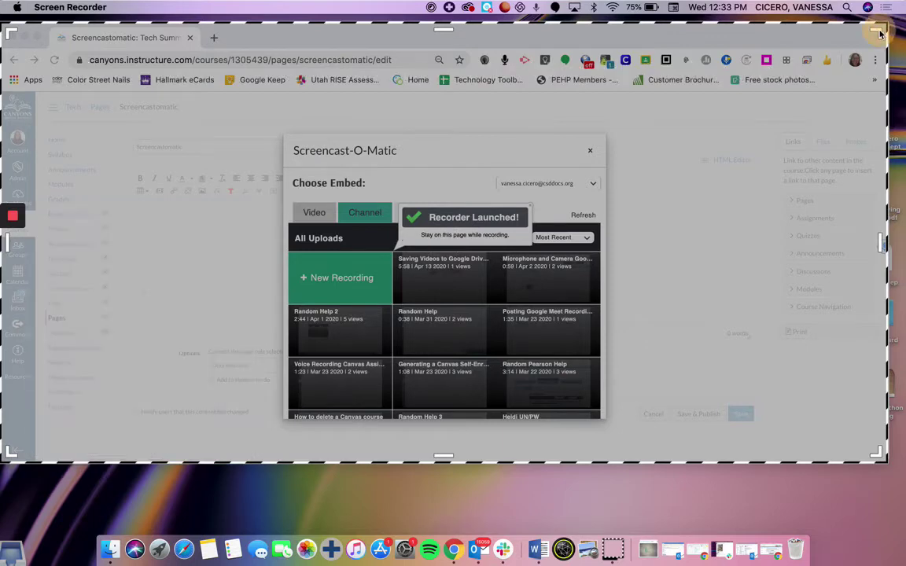
{"action": "mouse_move", "coordinate": [879, 33]}
{"action": "left_mouse_down"}
{"action": "mouse_move", "coordinate": [877, 20]}
{"action": "mouse_move", "coordinate": [710, 120]}
{"action": "mouse_move", "coordinate": [705, 112]}
{"action": "mouse_move", "coordinate": [775, 7]}
{"action": "mouse_move", "coordinate": [815, 117]}
{"action": "mouse_move", "coordinate": [830, 198]}
{"action": "mouse_move", "coordinate": [860, 61]}
{"action": "mouse_move", "coordinate": [886, 33]}
{"action": "left_mouse_up"}
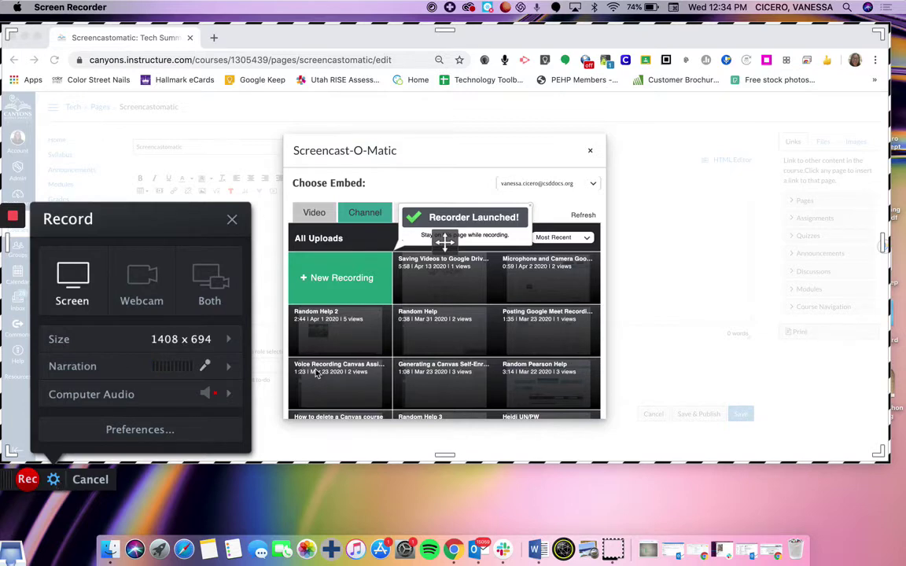
- Record about 17 seconds of opening a new browser tab and its Google apps list, and pause the recording
{"action": "left_click", "coordinate": [26, 479]}
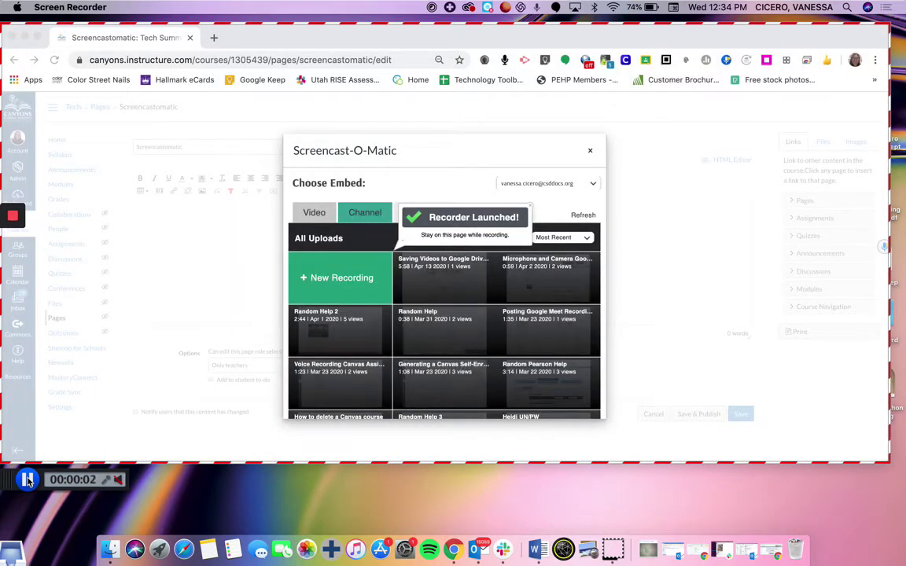
{"action": "left_click", "coordinate": [213, 37]}
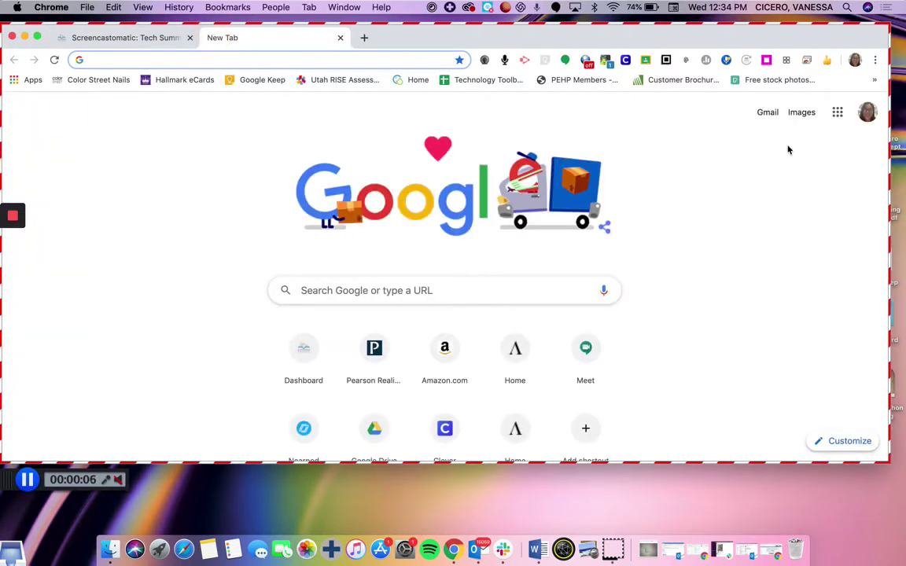
{"action": "left_click", "coordinate": [837, 112]}
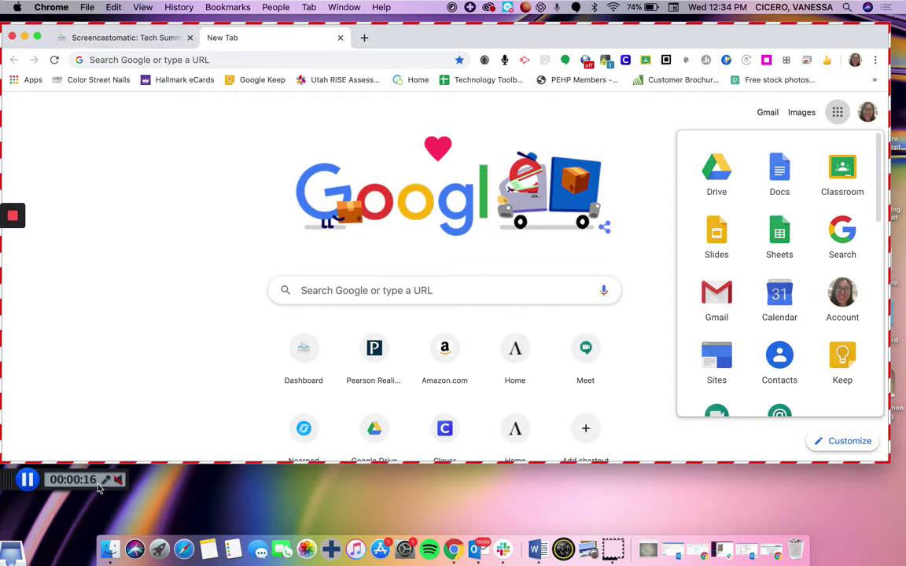
{"action": "left_click", "coordinate": [33, 481]}
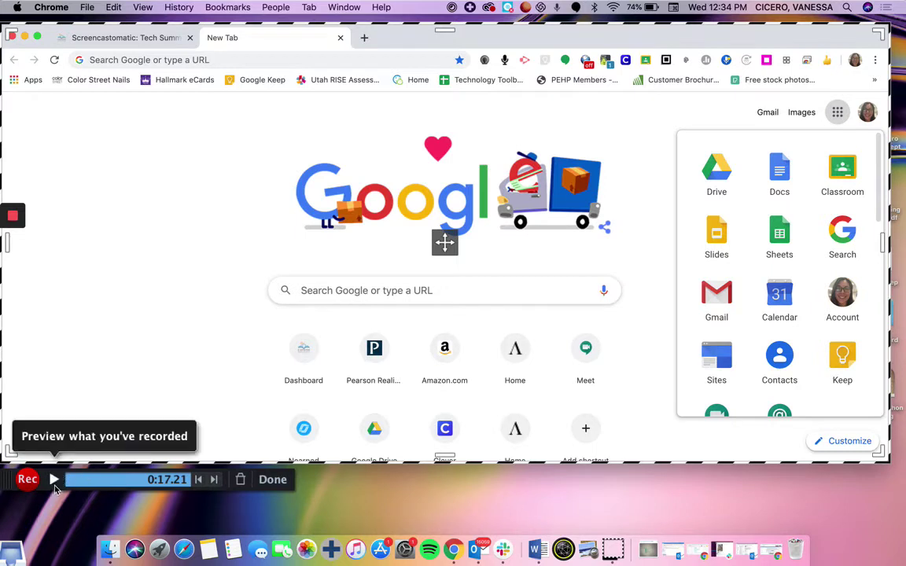
- Finish the recording with the Save / Upload option and title it Practice
{"action": "left_click", "coordinate": [272, 480]}
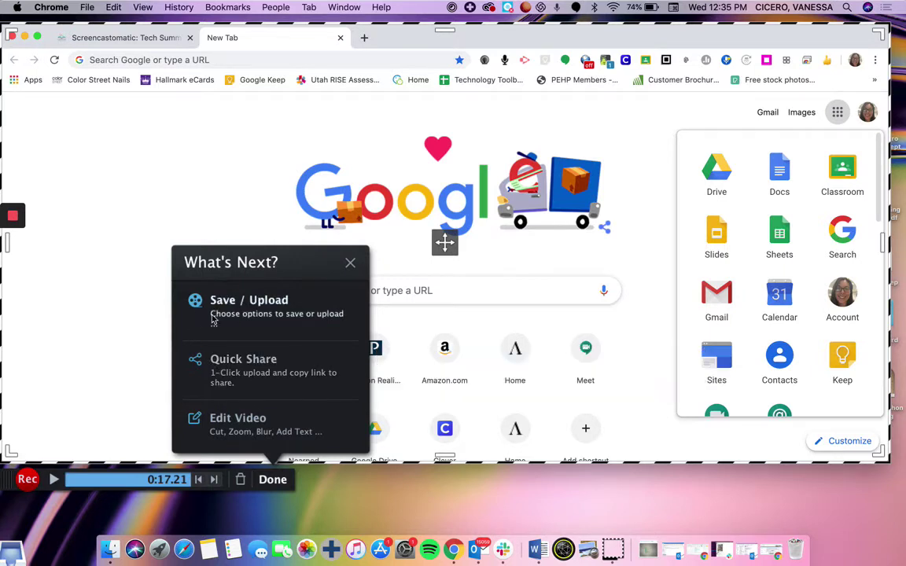
{"action": "left_click", "coordinate": [251, 309]}
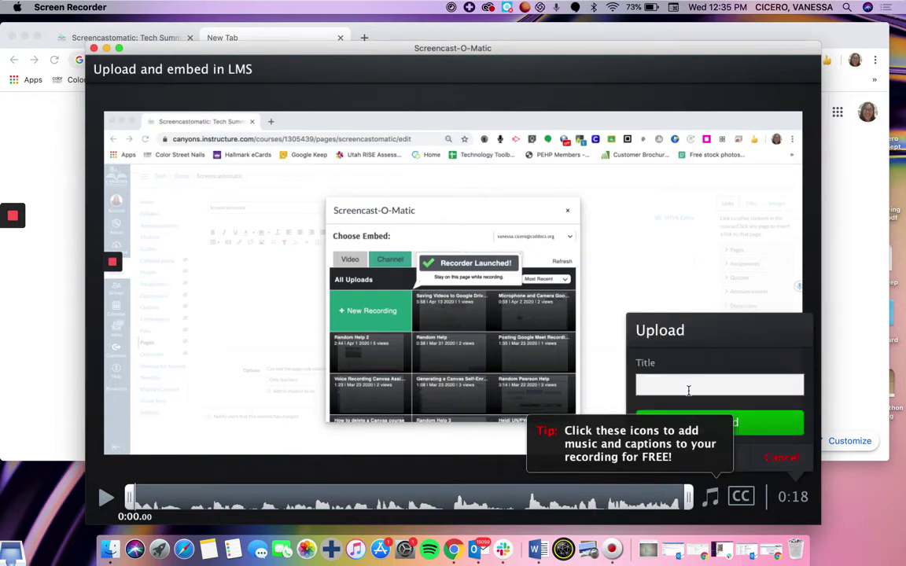
{"action": "left_click", "coordinate": [670, 387]}
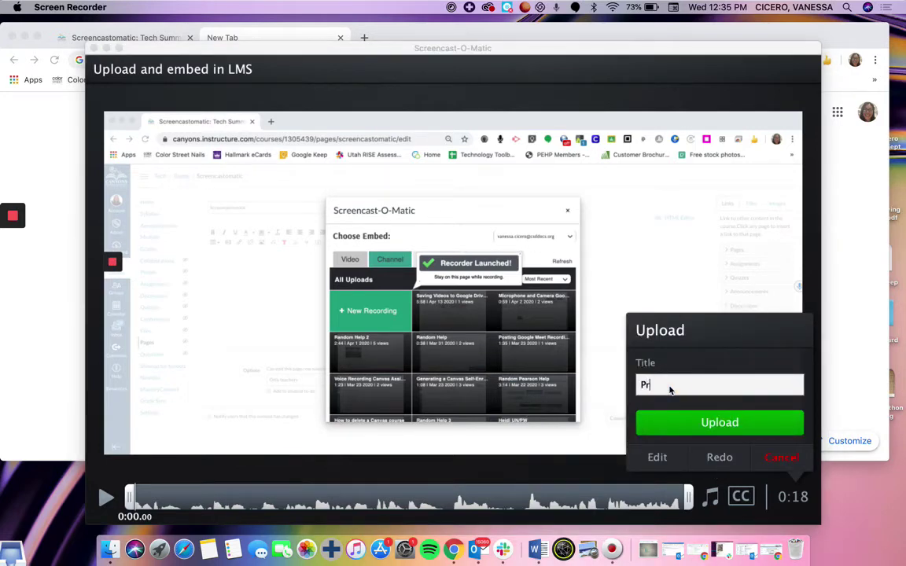
{"action": "type", "text": "actice"}
- Trim the recording to start at 0:01 and last about 15 seconds, and upload it for embedding
{"action": "left_click_drag", "start_coordinate": [130, 497], "coordinate": [164, 501]}
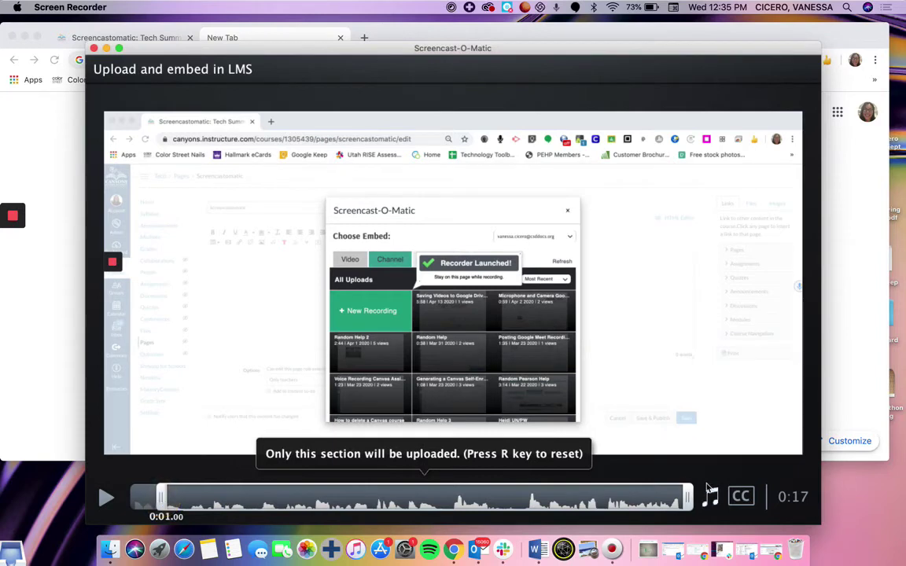
{"action": "left_click_drag", "start_coordinate": [687, 497], "coordinate": [634, 497]}
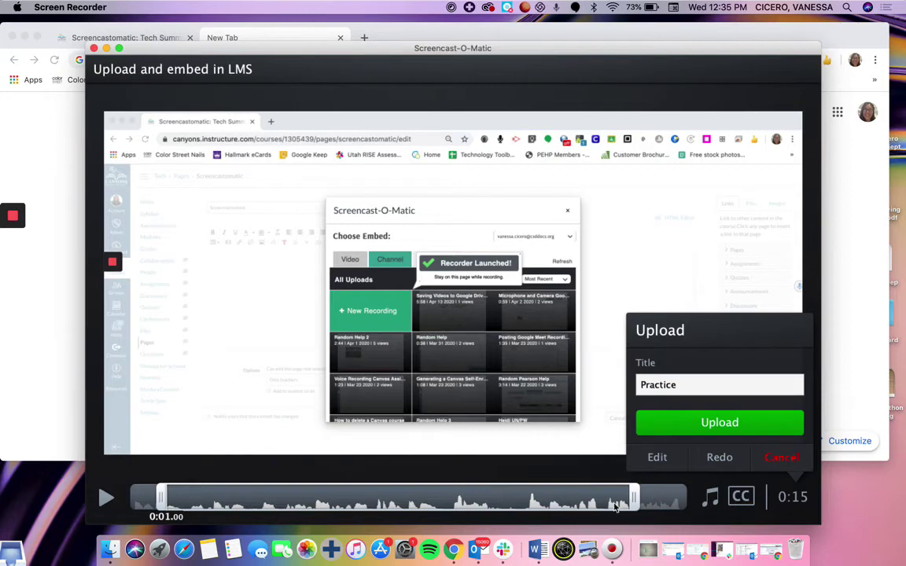
{"action": "left_click", "coordinate": [721, 423]}
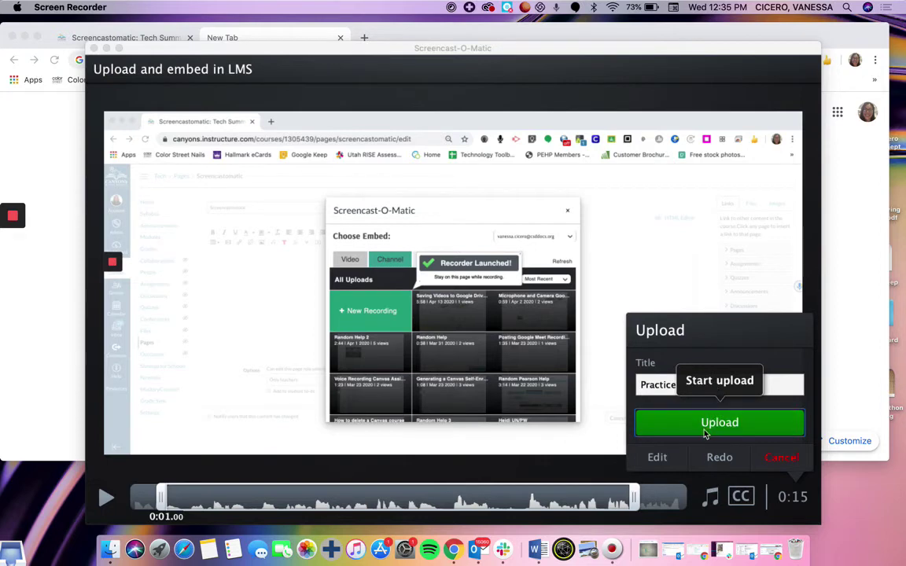
{"action": "left_click", "coordinate": [728, 423]}
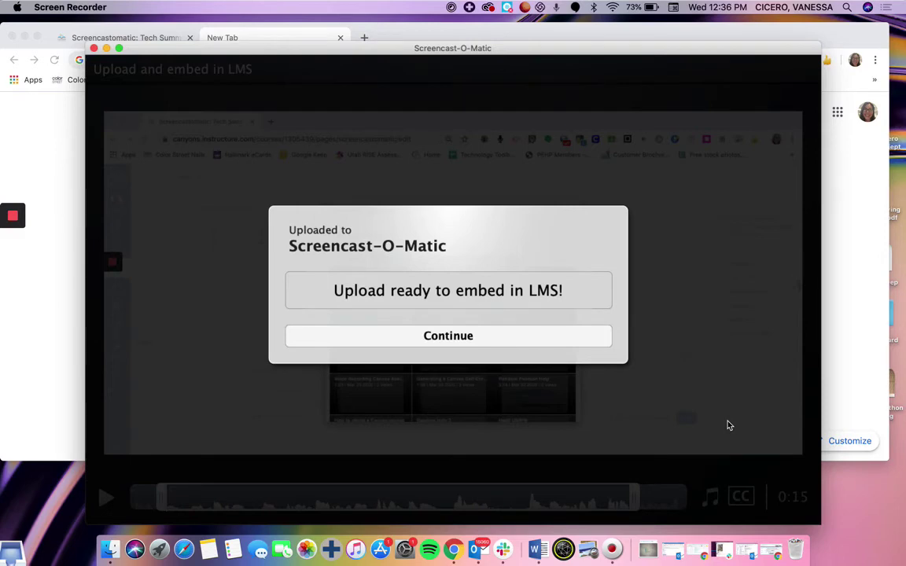
{"action": "left_click", "coordinate": [453, 338]}
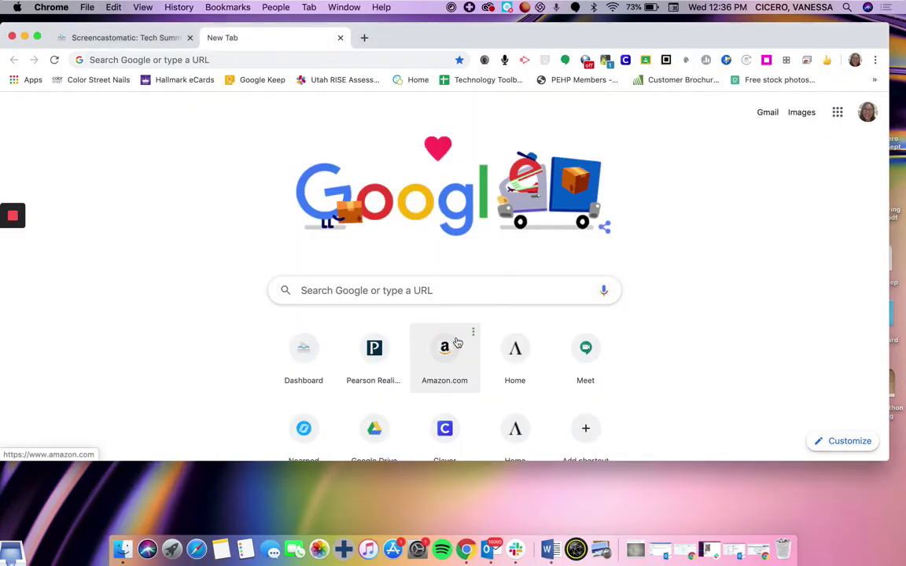
- Embed the uploaded Practice video in the Screencastomatic page at Medium size with Hide Title enabled
{"action": "left_click", "coordinate": [125, 37]}
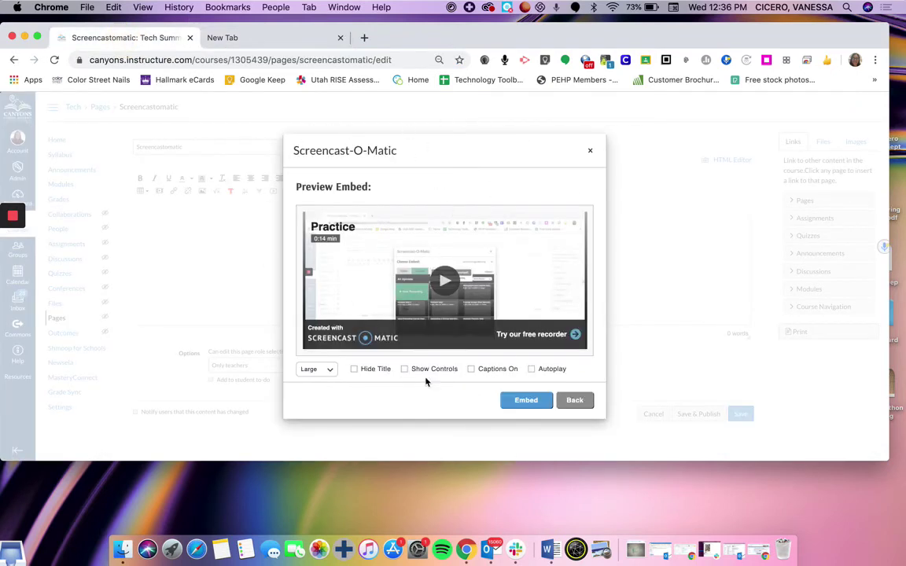
{"action": "left_click", "coordinate": [327, 371]}
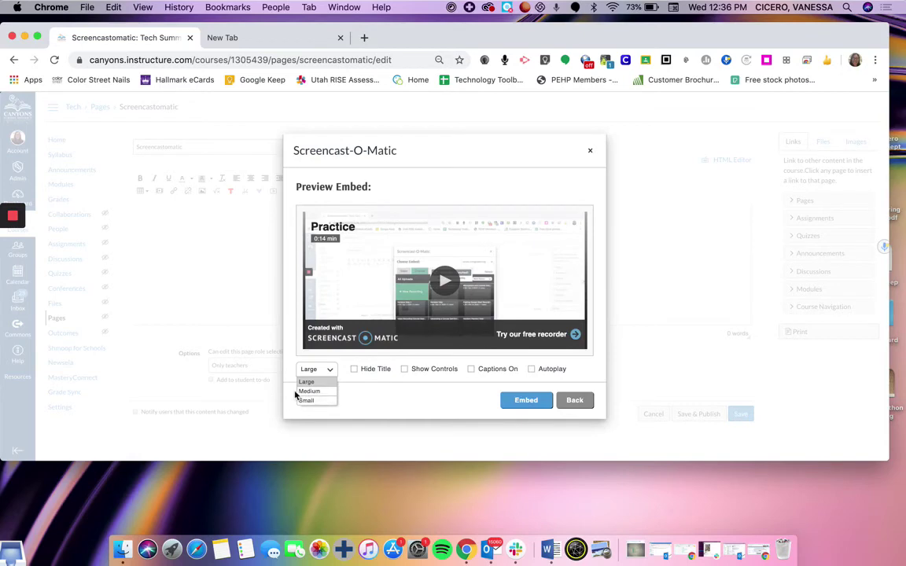
{"action": "left_click", "coordinate": [322, 392]}
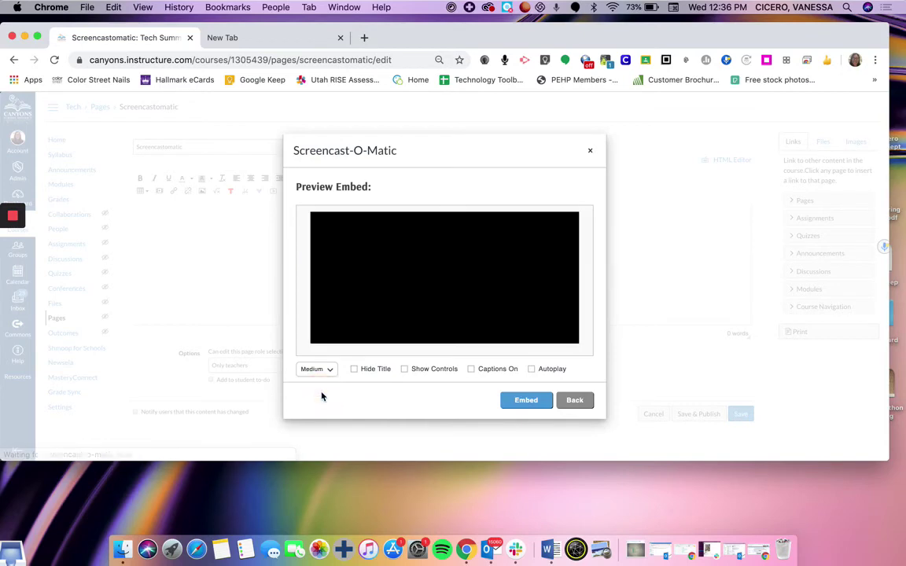
{"action": "left_click", "coordinate": [356, 370]}
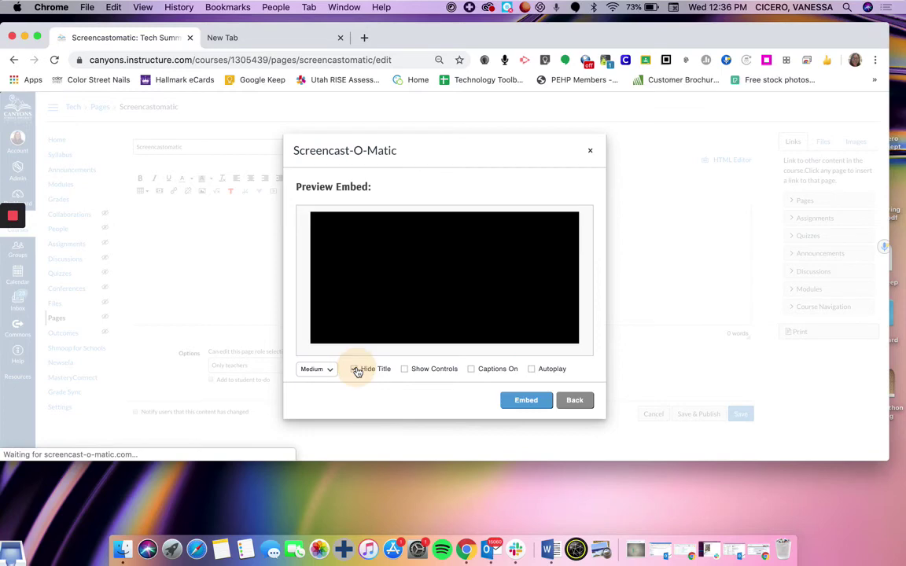
{"action": "left_click", "coordinate": [424, 371]}
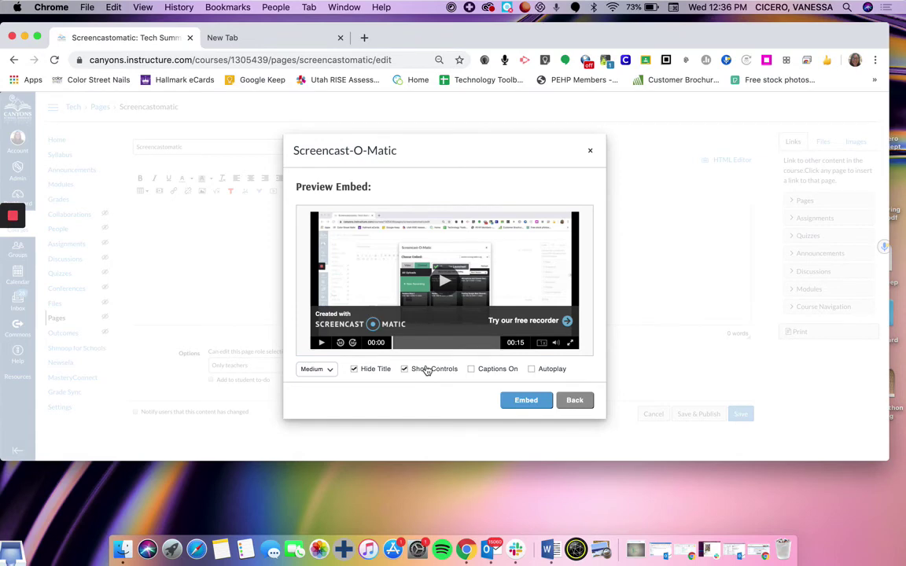
{"action": "left_click", "coordinate": [424, 370]}
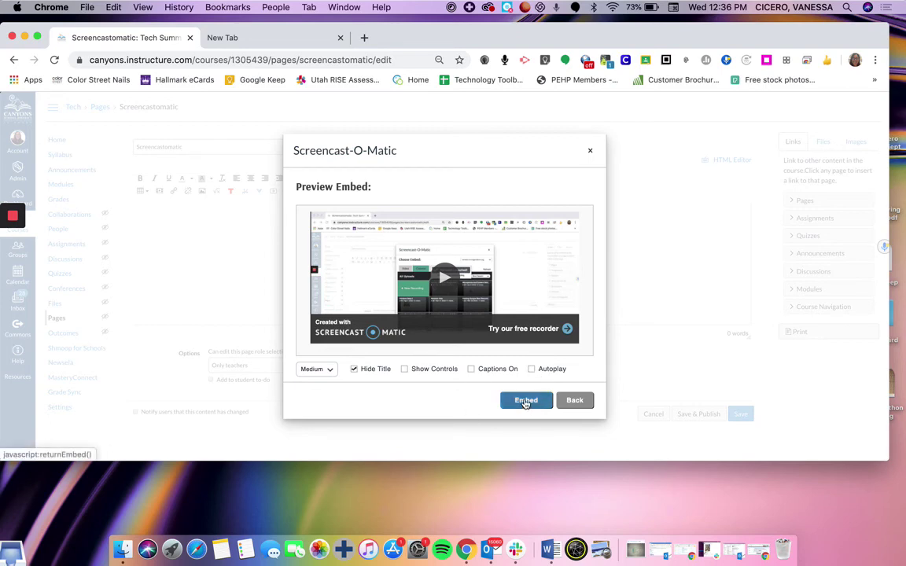
{"action": "left_click", "coordinate": [525, 402]}
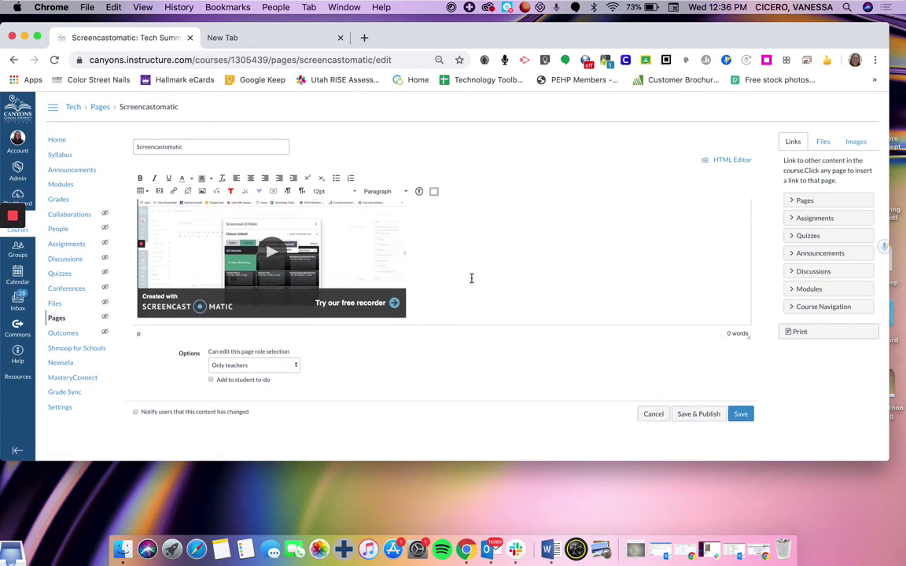
- Save the Screencastomatic page and briefly play the embedded video to check it, pausing it after about two seconds
{"action": "left_click", "coordinate": [740, 417]}
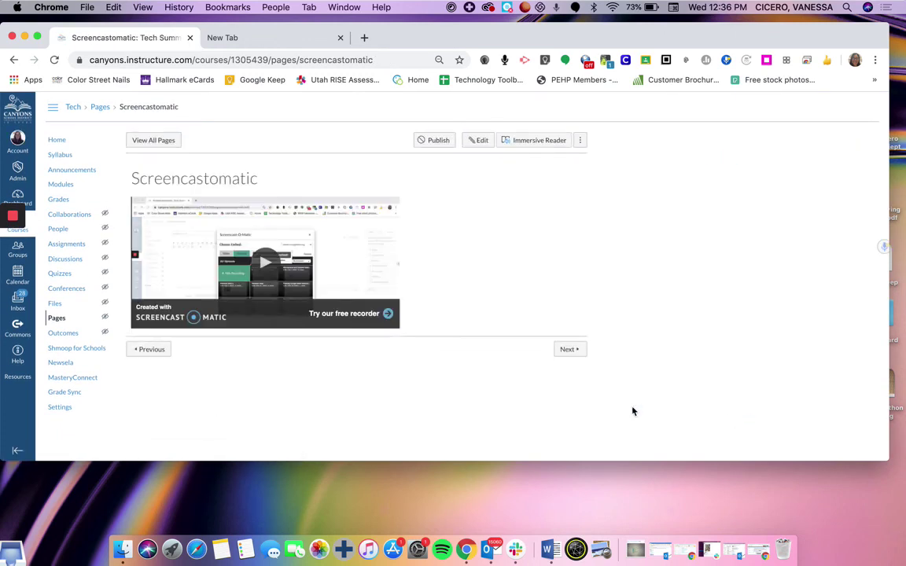
{"action": "left_click", "coordinate": [265, 269]}
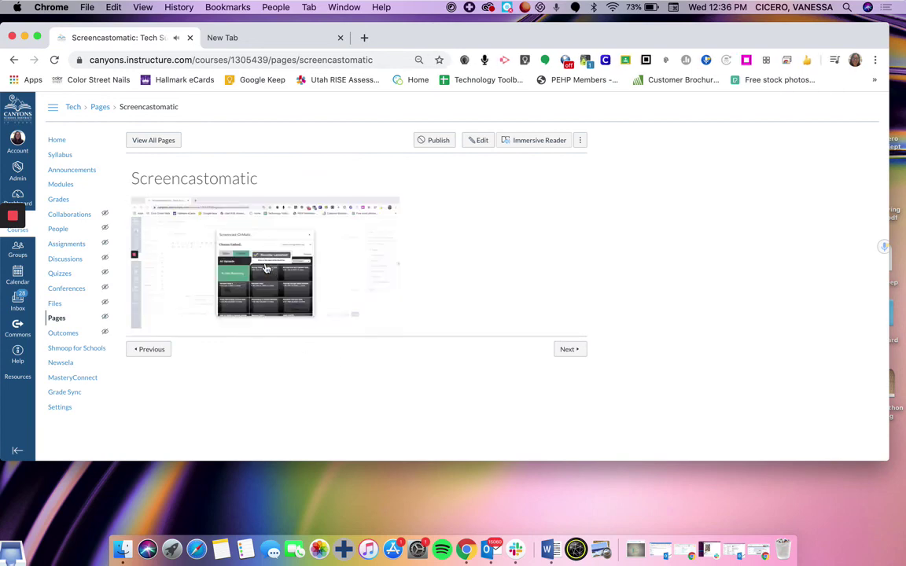
{"action": "left_click", "coordinate": [265, 268]}
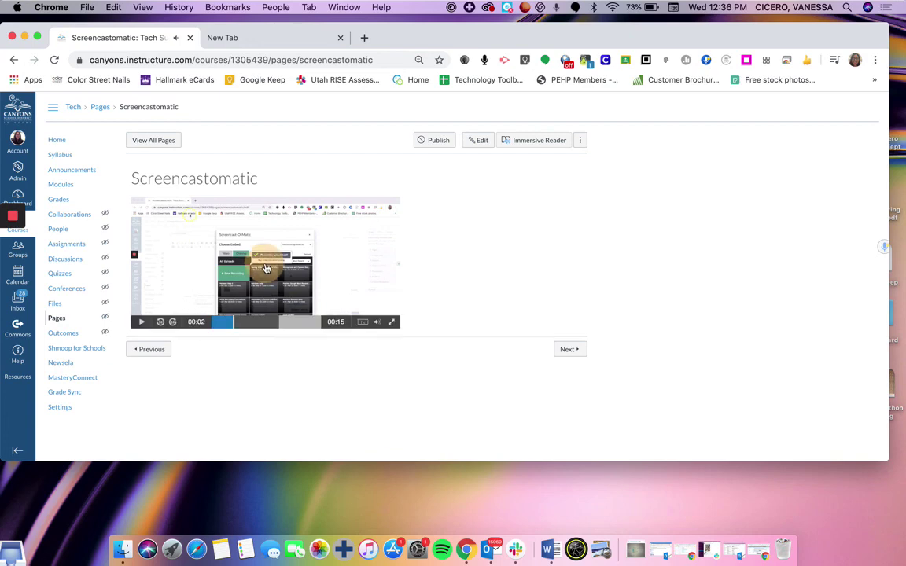